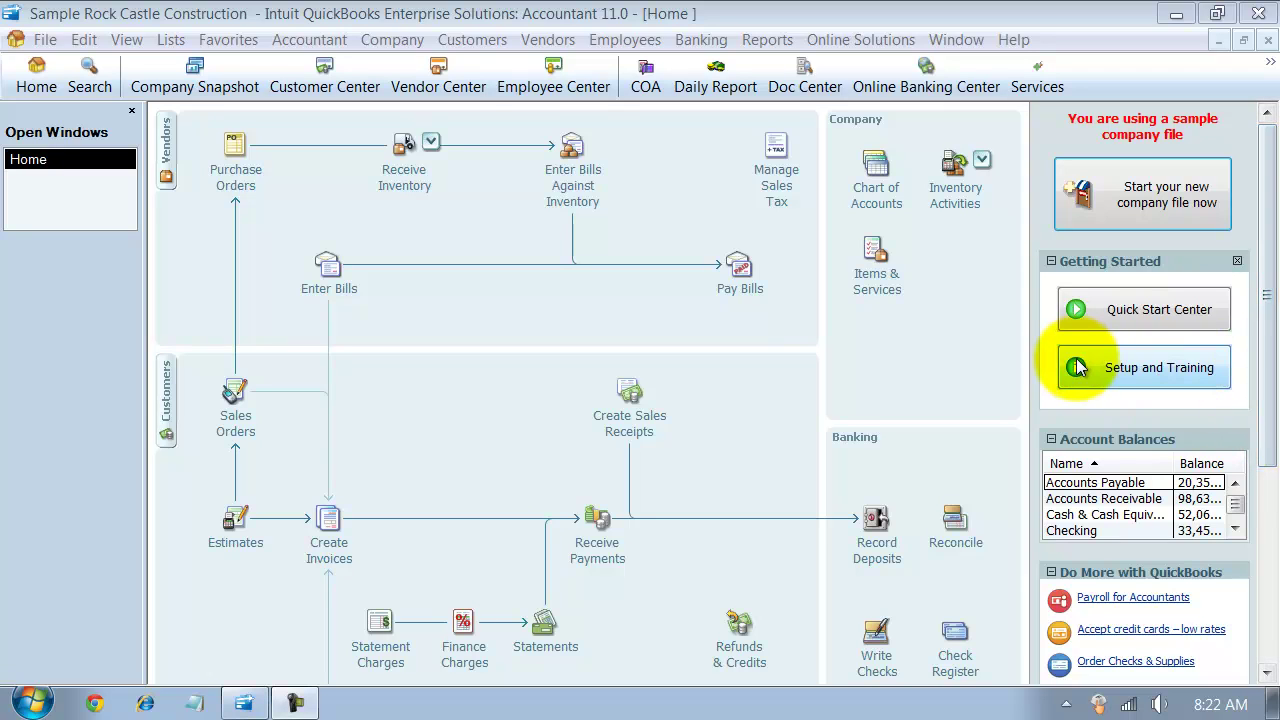
Step: Begin reconciling the Checking account, showing statement date 11/30/2015 and beginning balance 100,387.30
click(952, 518)
click(494, 209)
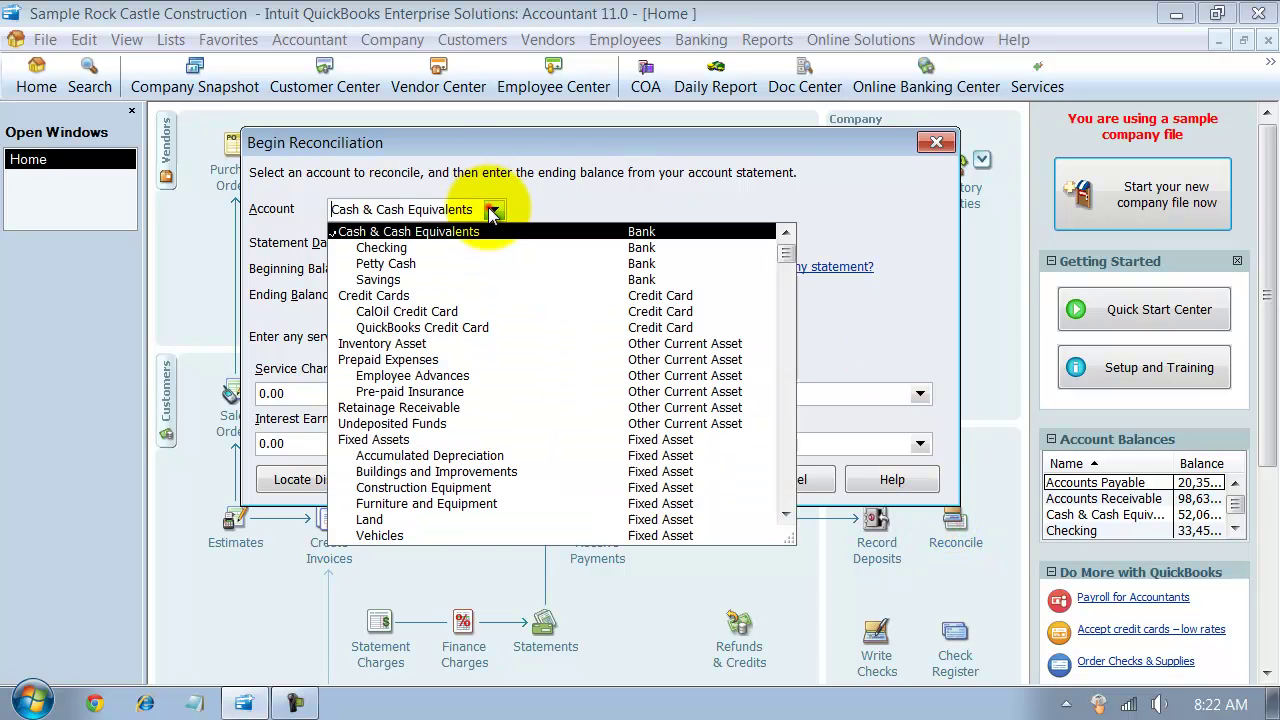
click(391, 251)
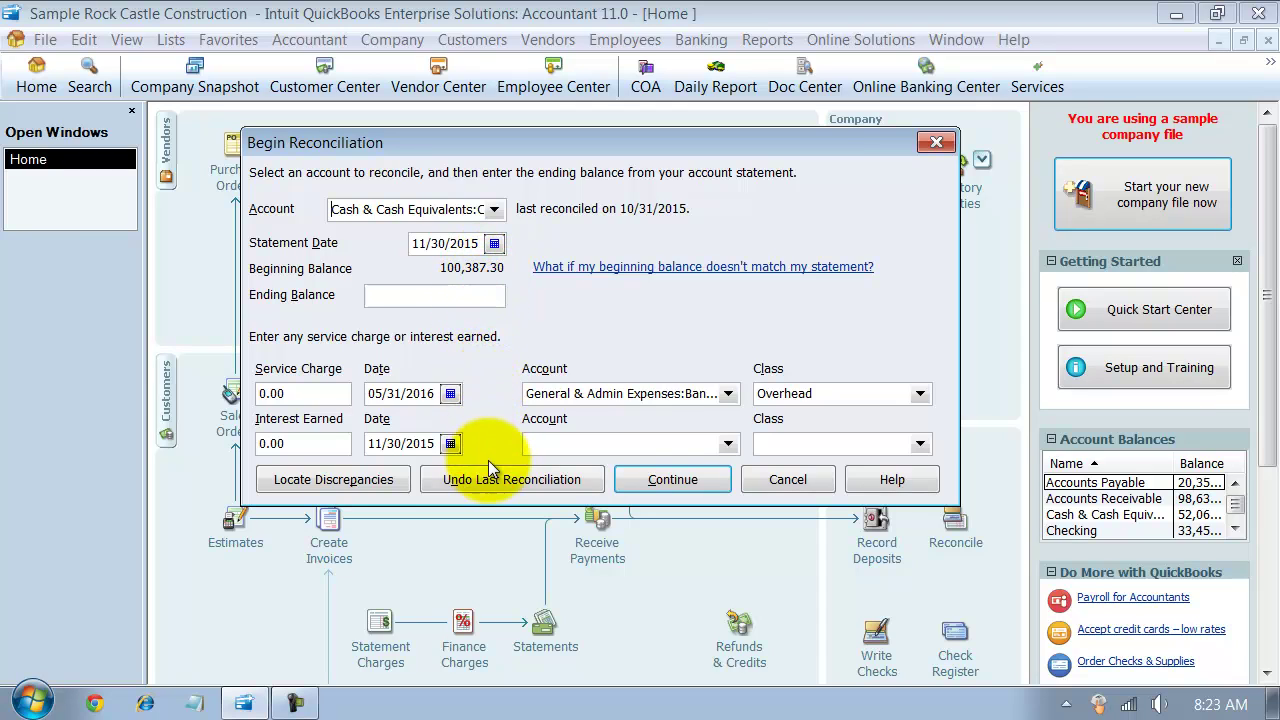
Step: Undo the 10/31/2015 Checking reconciliation so the beginning balance returns to 95,867.53
click(548, 485)
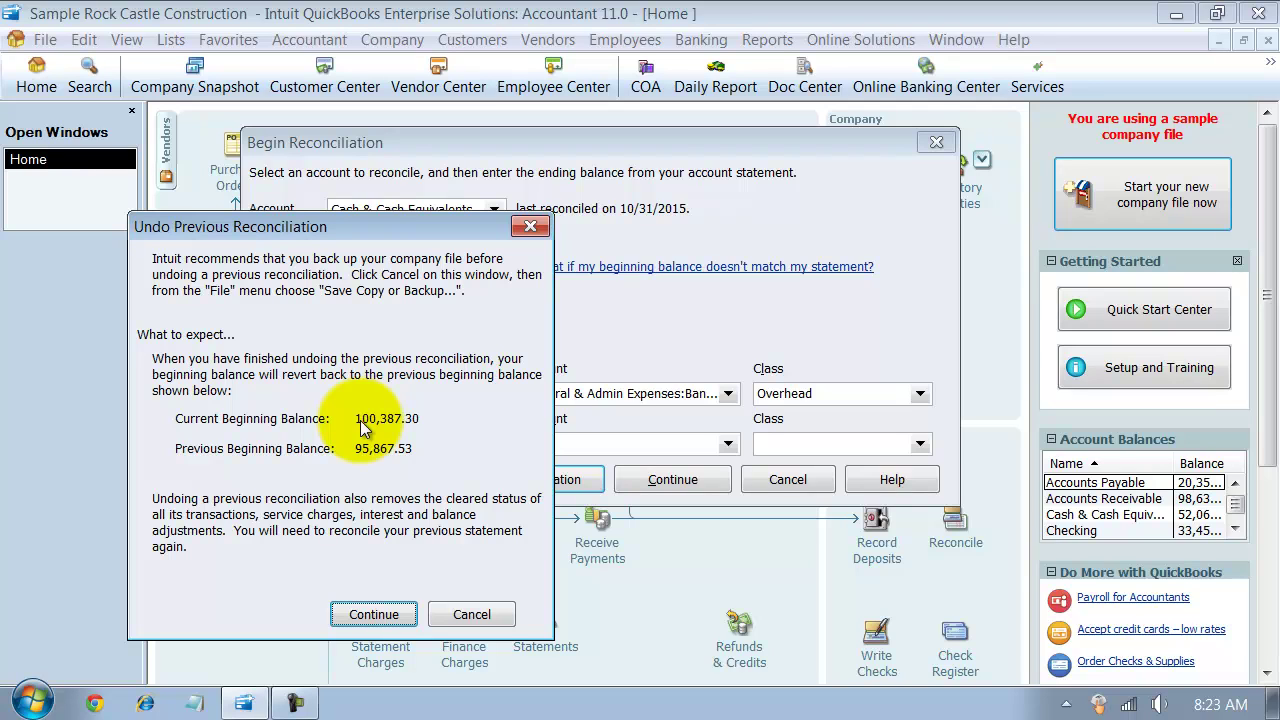
click(400, 614)
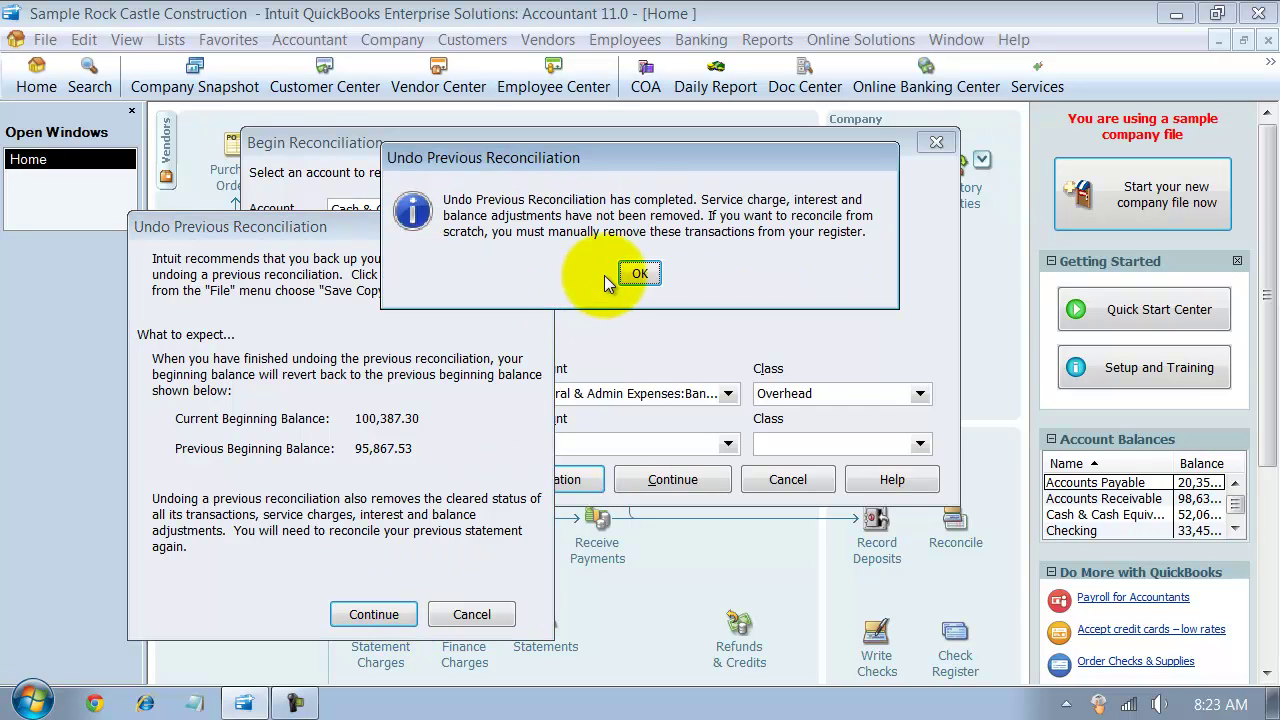
click(641, 272)
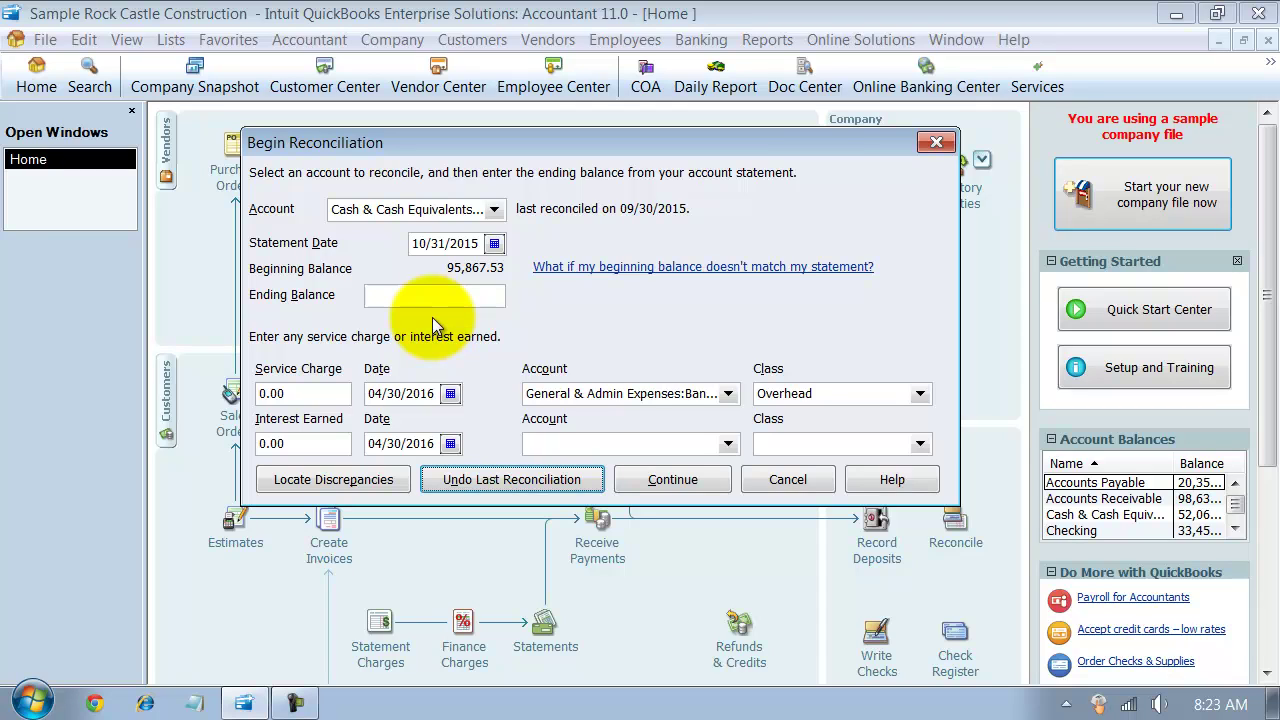
Step: Cancel Begin Reconciliation and open the Reports > Banking > Previous Reconciliation report
click(820, 476)
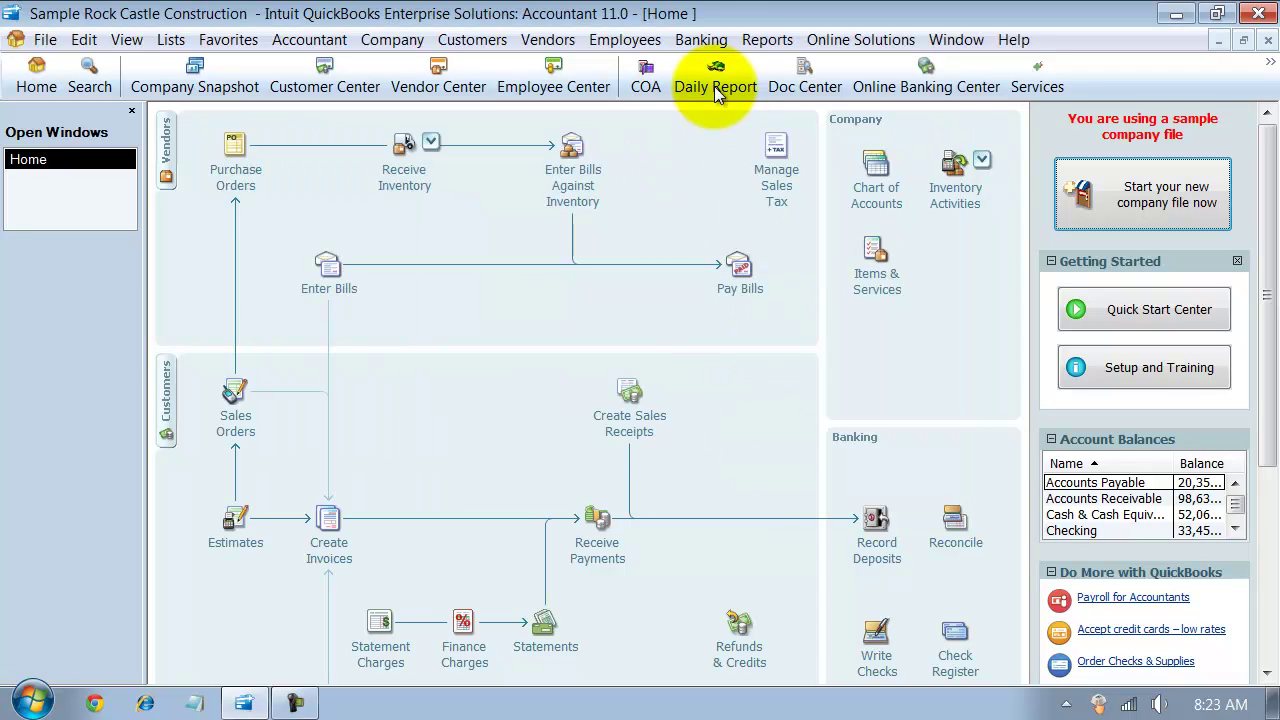
click(760, 42)
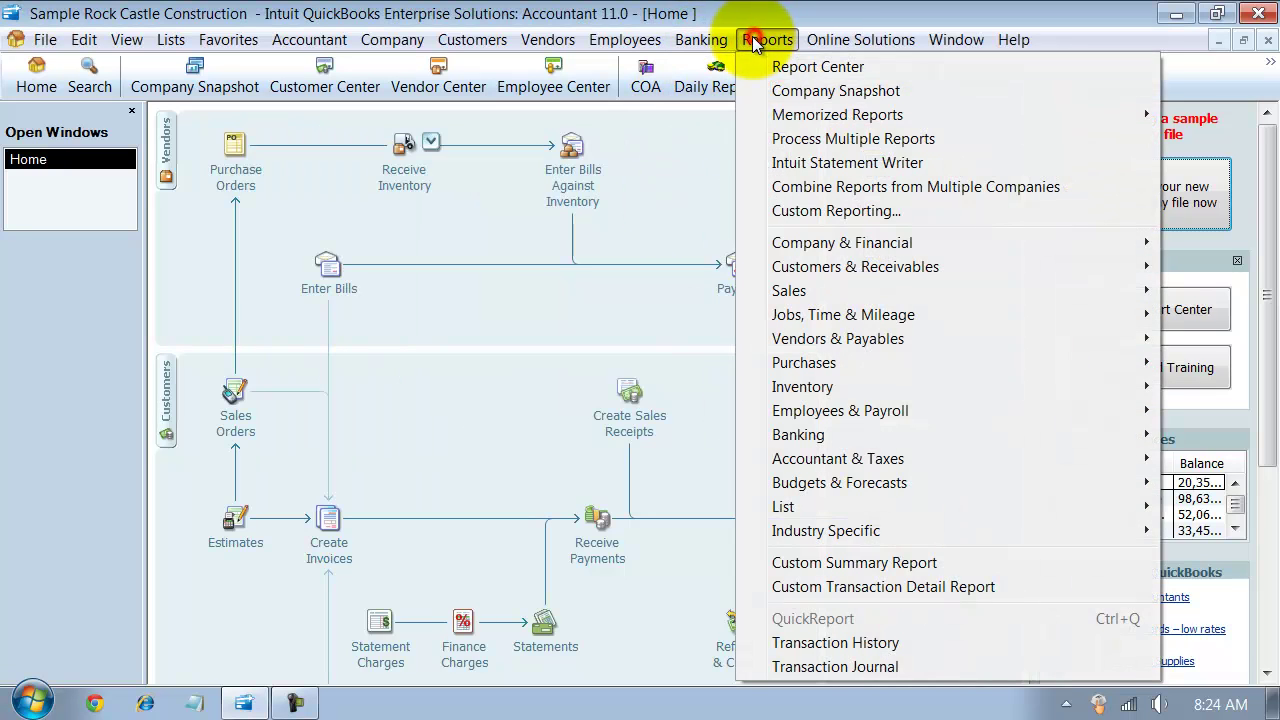
mouse_move(812, 432)
click(580, 531)
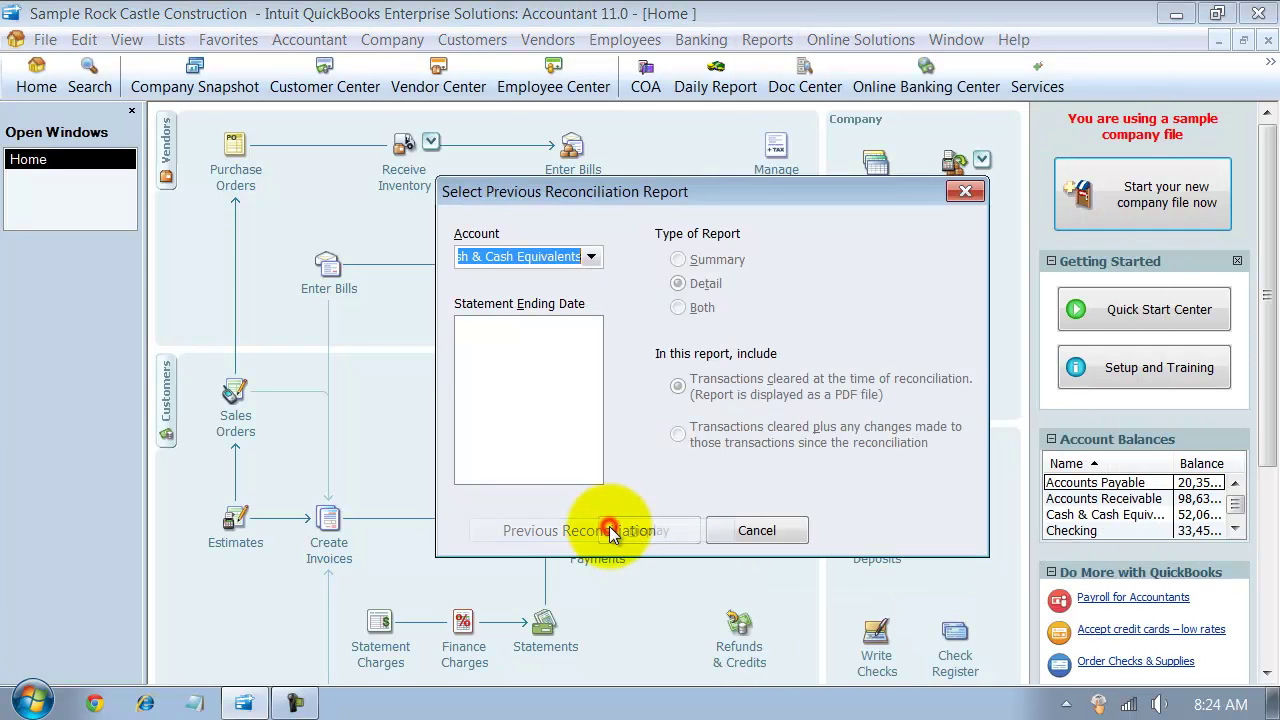
Step: Request the Checking 08/31/2015 reconciliation detail, including changes made since that reconciliation
click(586, 257)
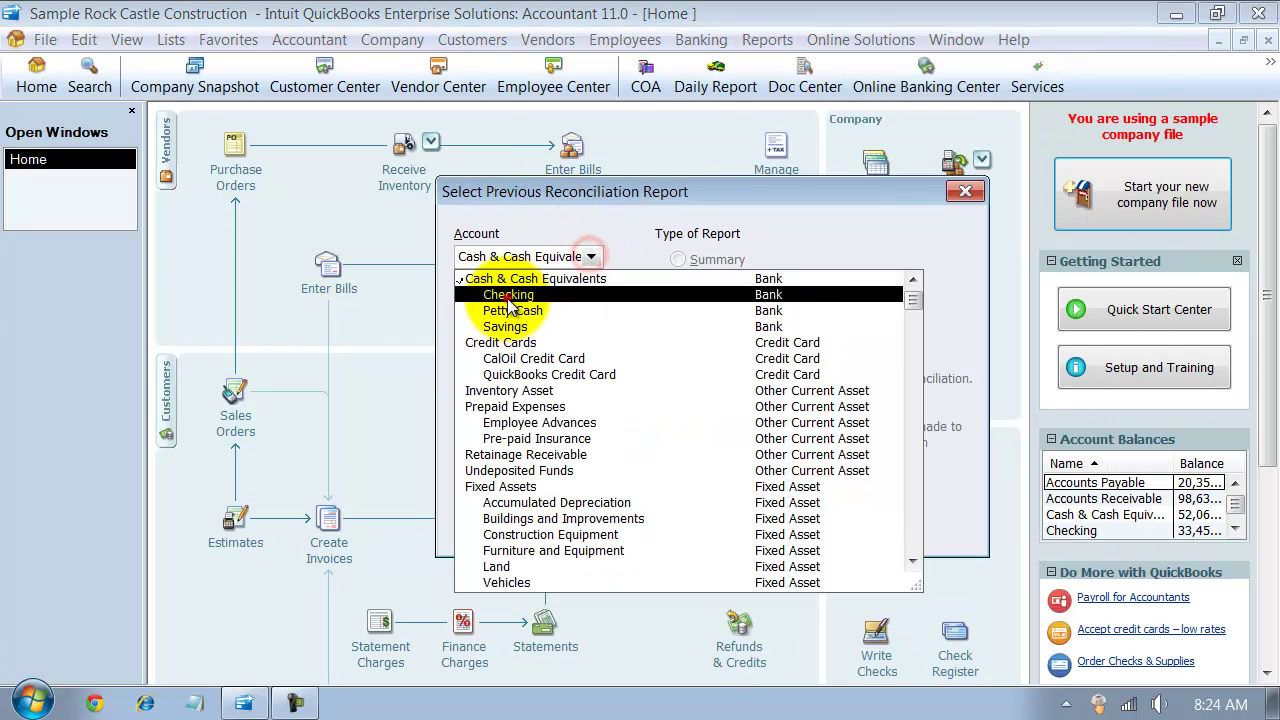
click(510, 296)
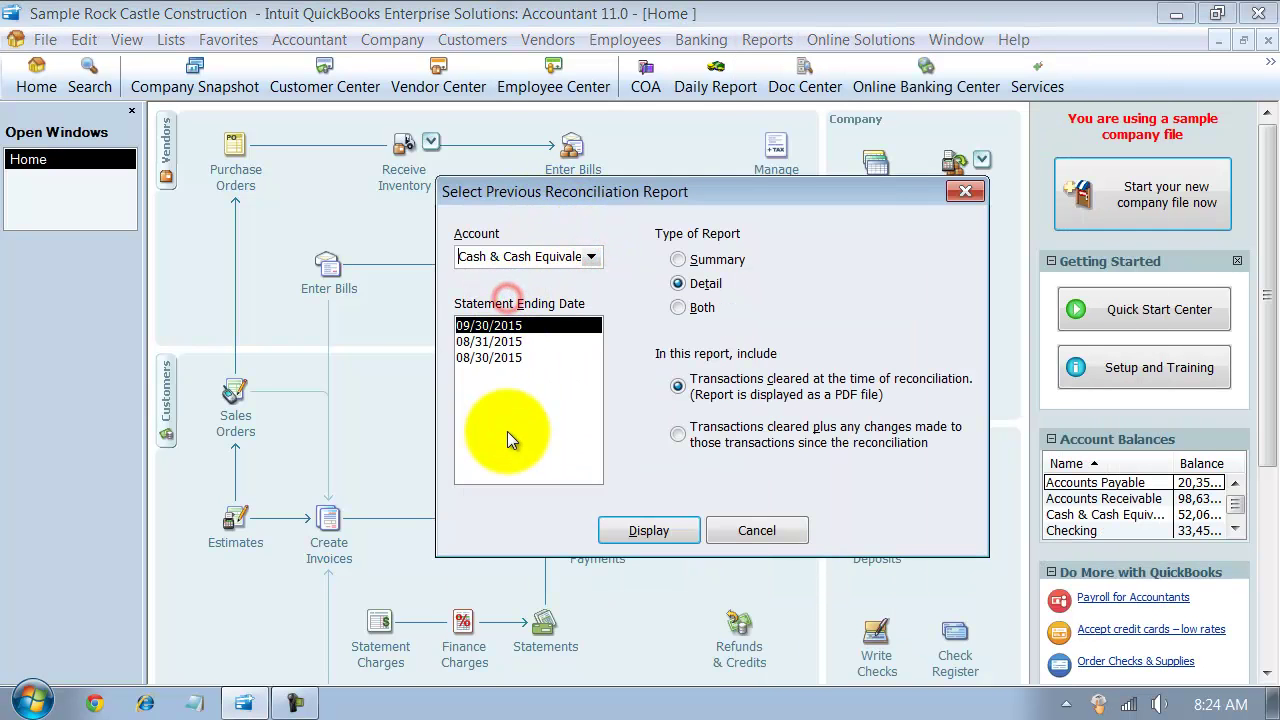
click(505, 342)
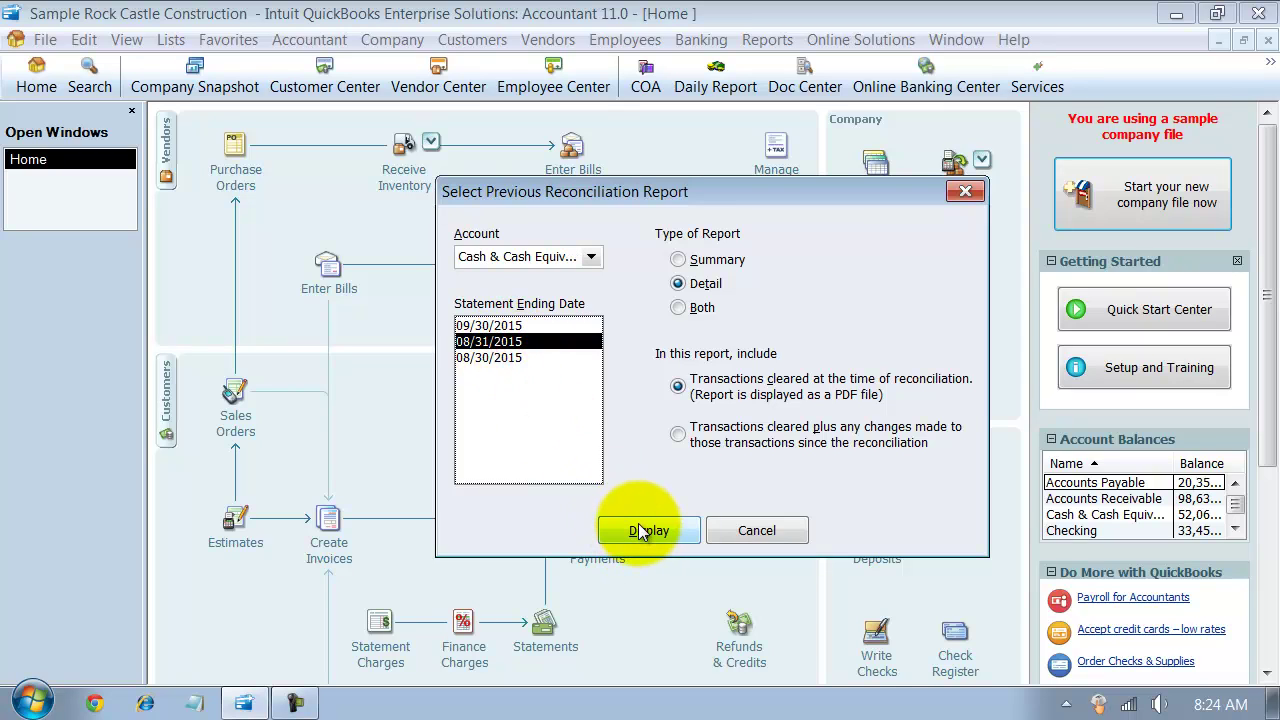
click(679, 433)
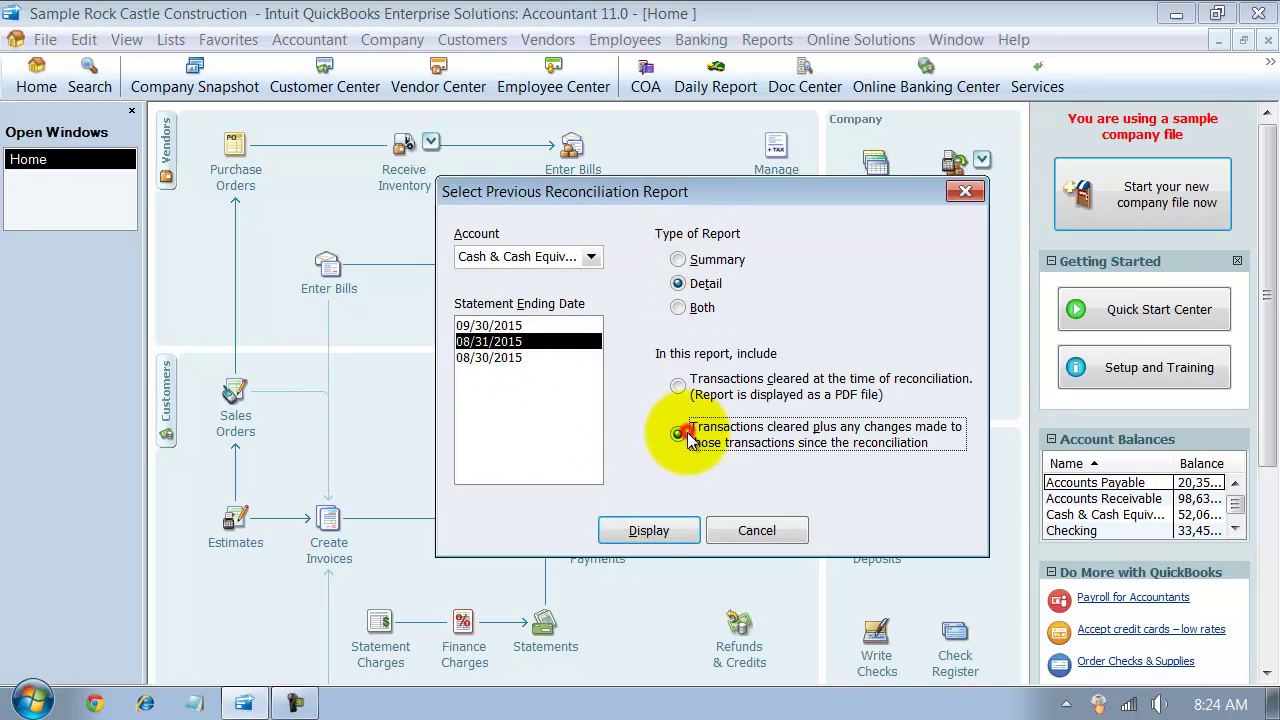
click(664, 530)
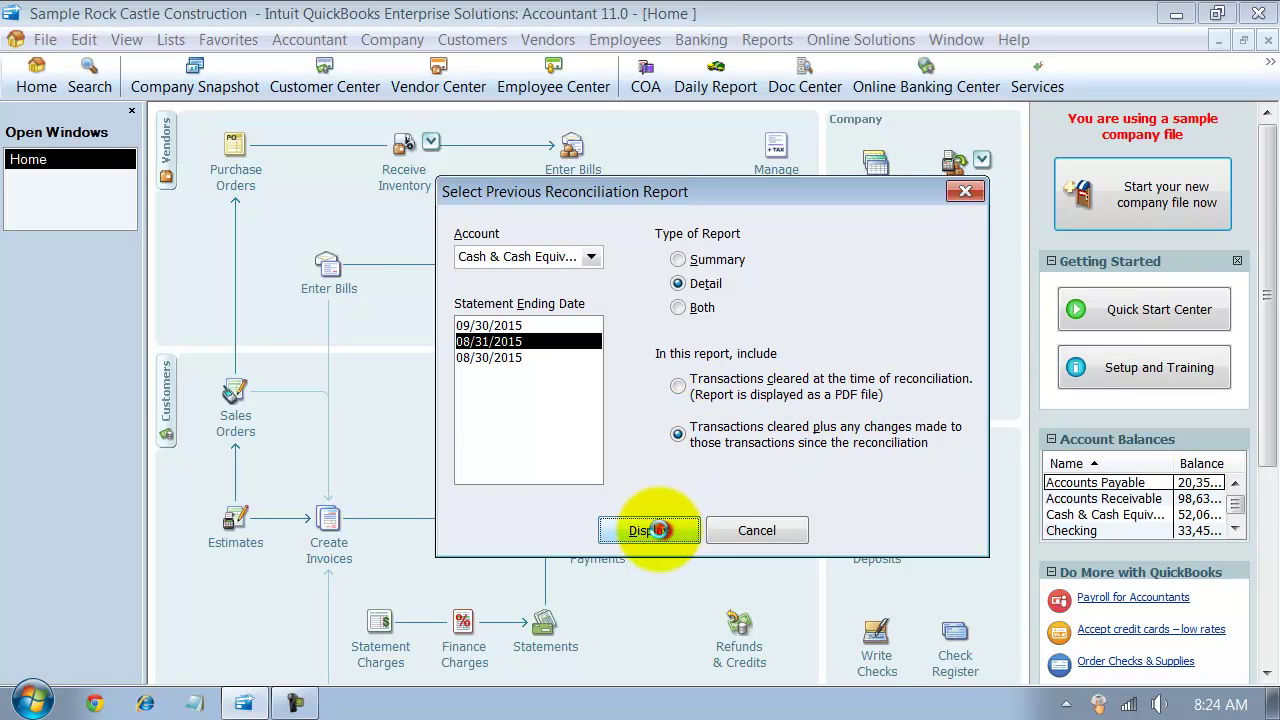
Step: Dismiss the information message to view the 08/31/2015 Checking reconciliation detail report
click(693, 377)
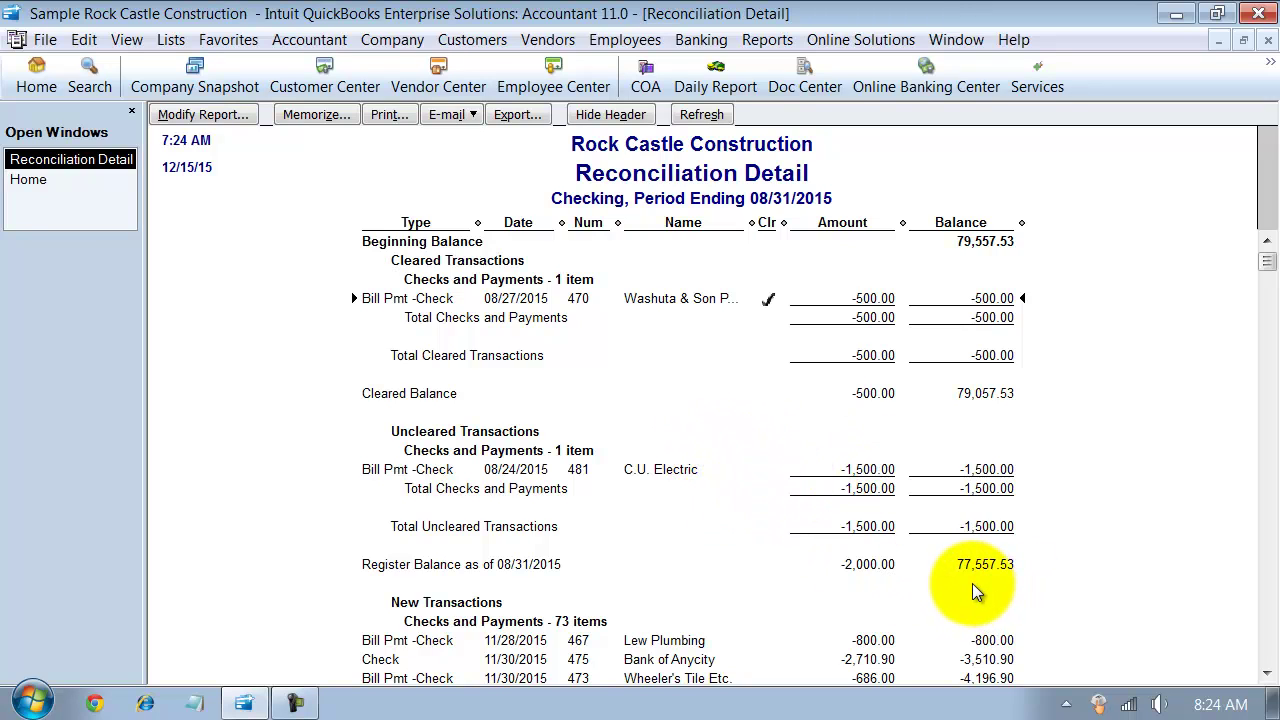
Step: Start a new reconciliation for the Checking account from the Banking menu
click(698, 39)
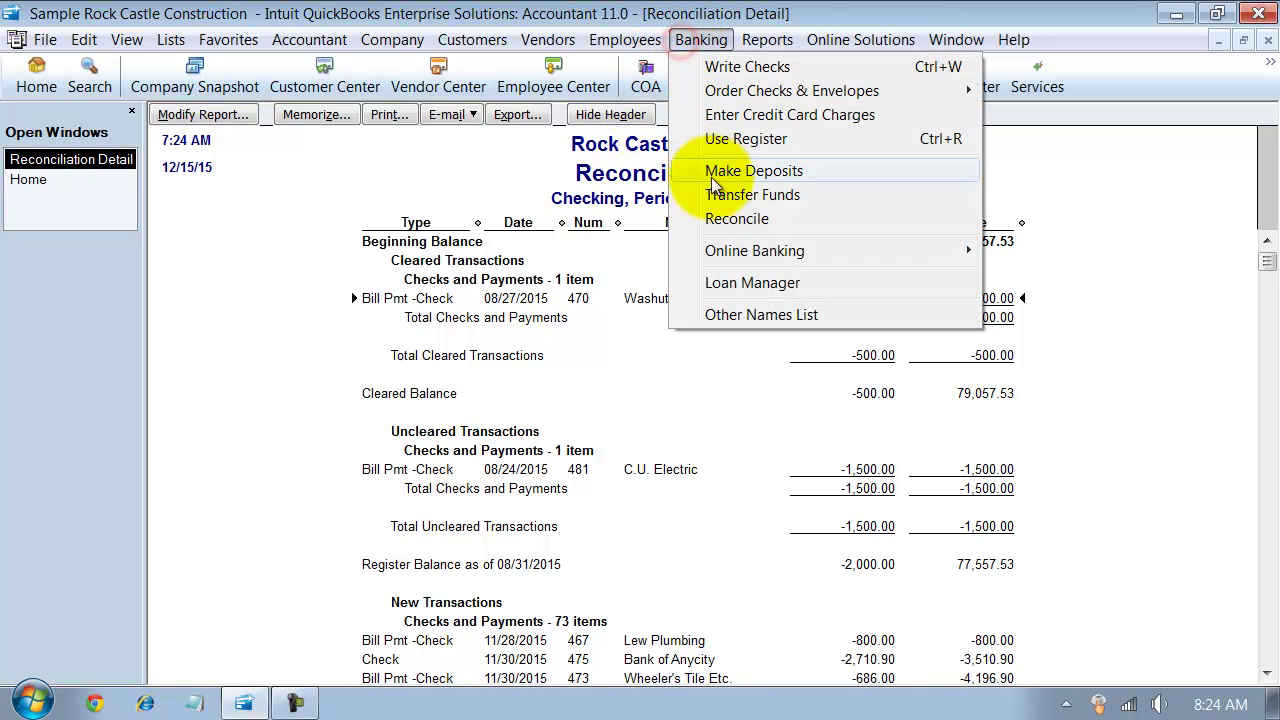
click(728, 216)
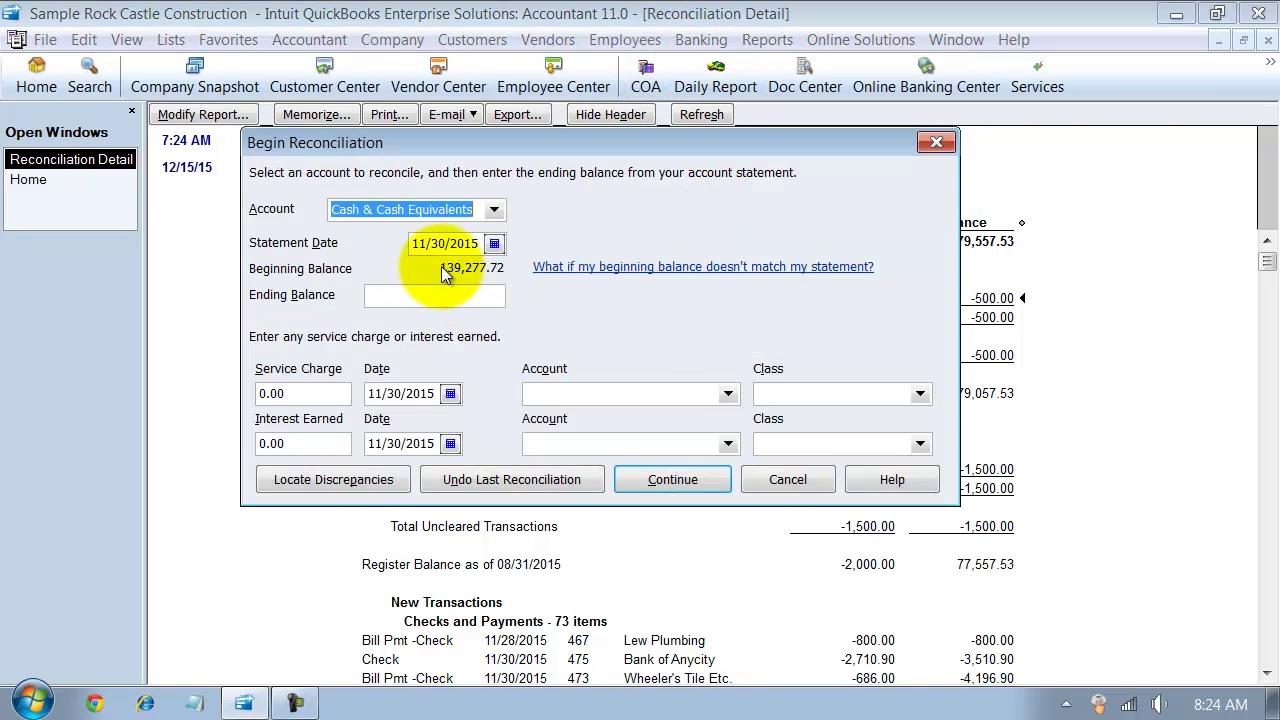
click(494, 208)
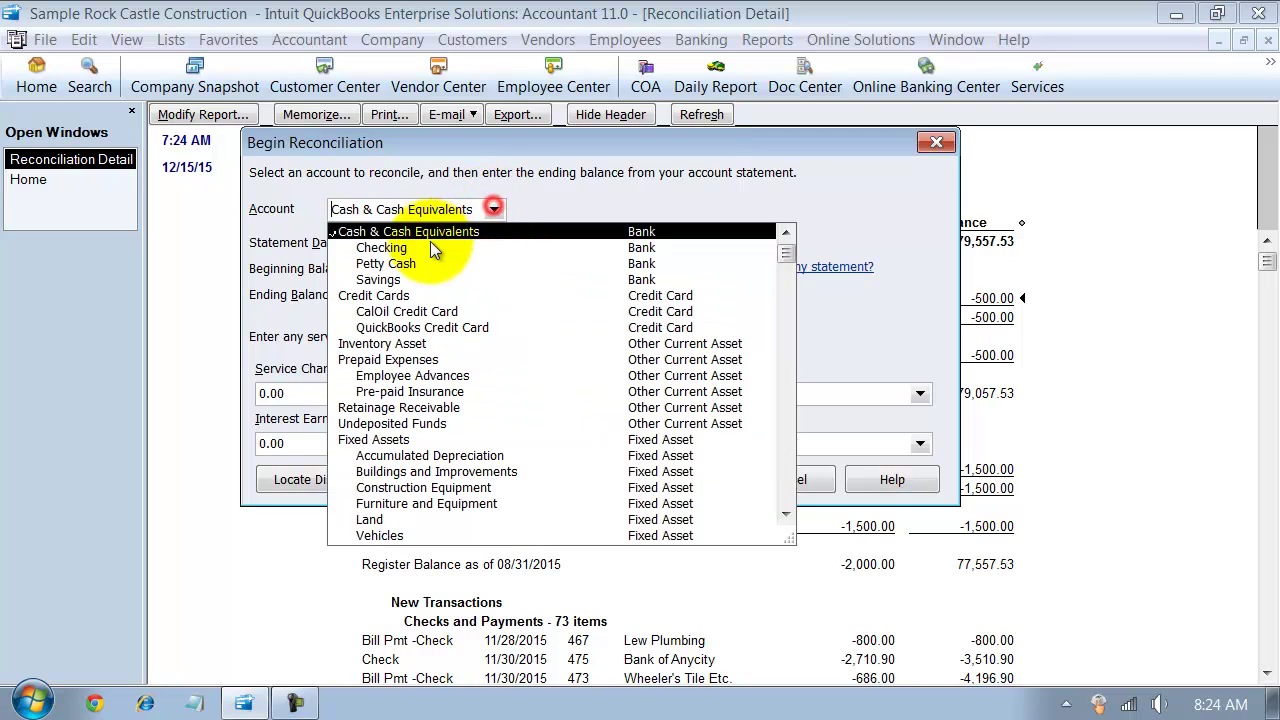
click(430, 248)
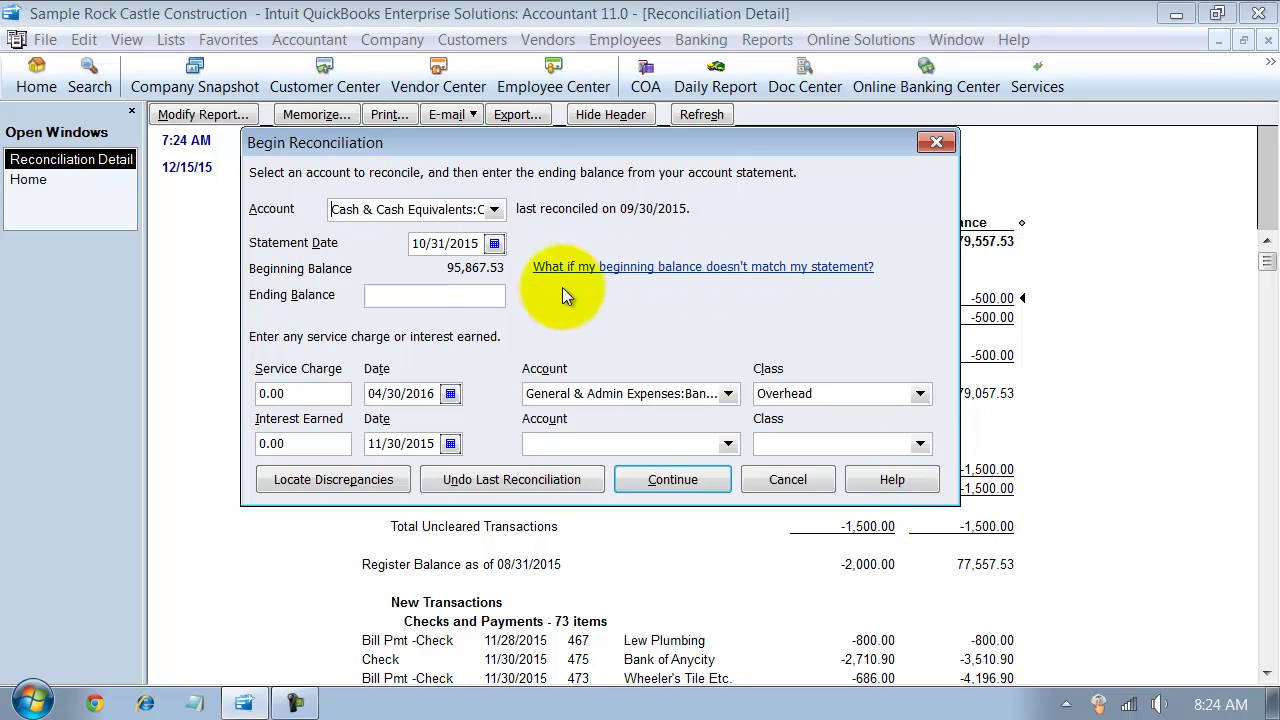
Step: Enter the ending balance as 95867.53 minus 1500, giving 94,367.53
click(482, 292)
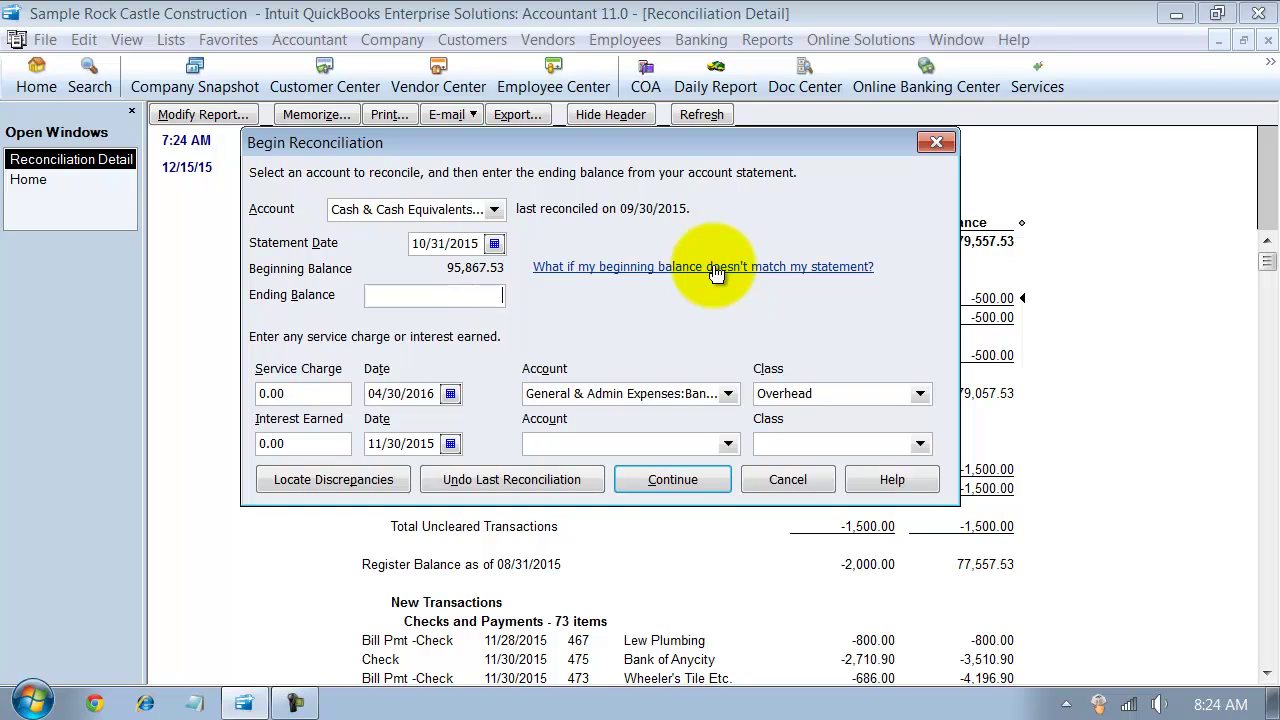
text(95867.53)
key(minus)
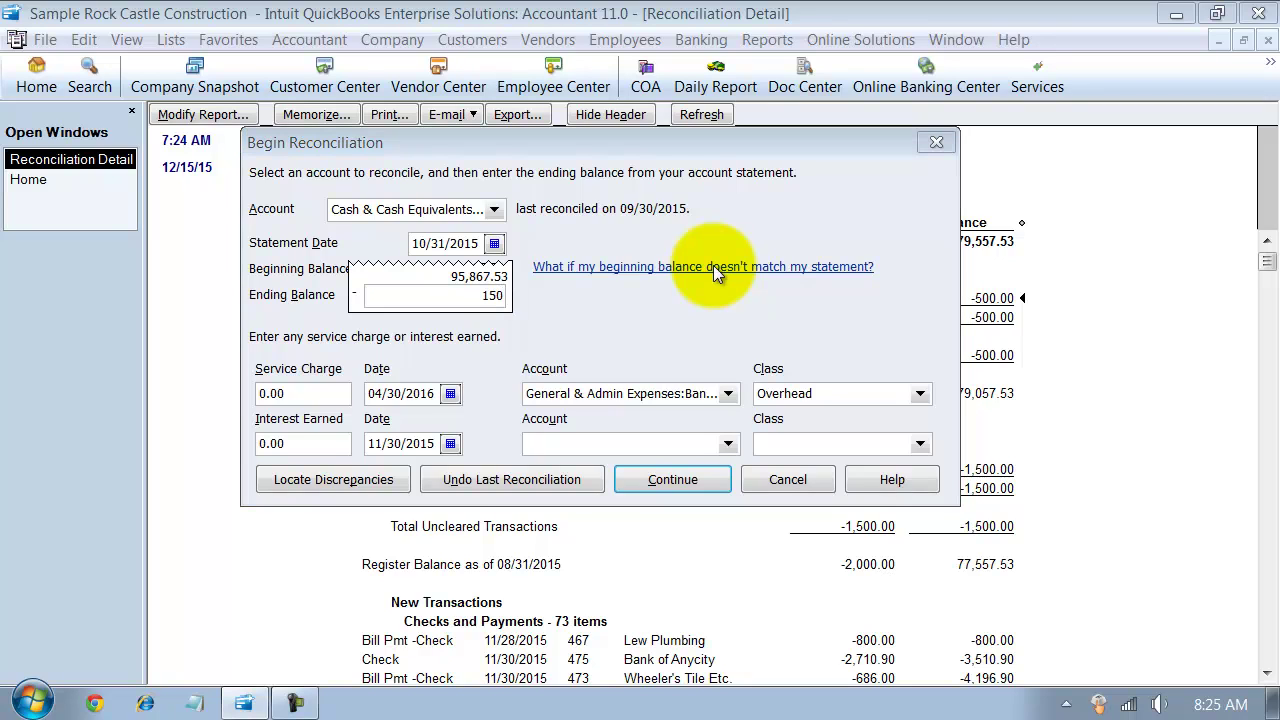
key(Return)
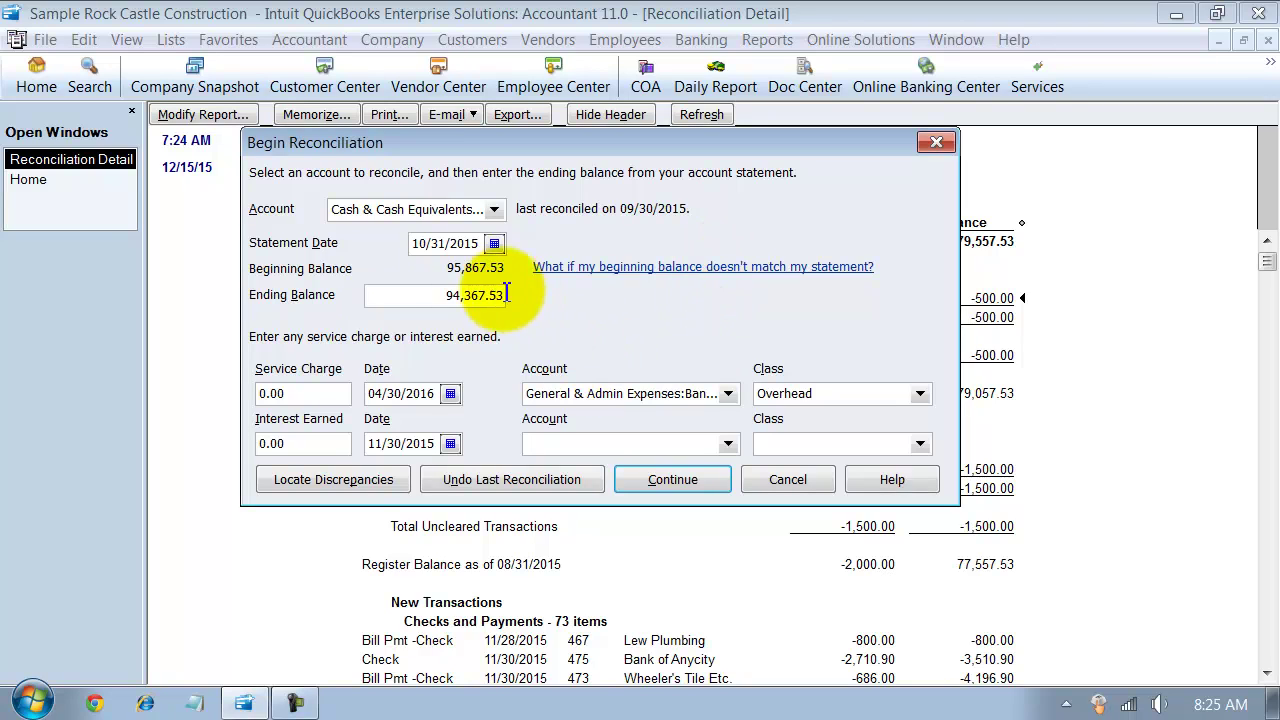
drag(437, 295, 526, 296)
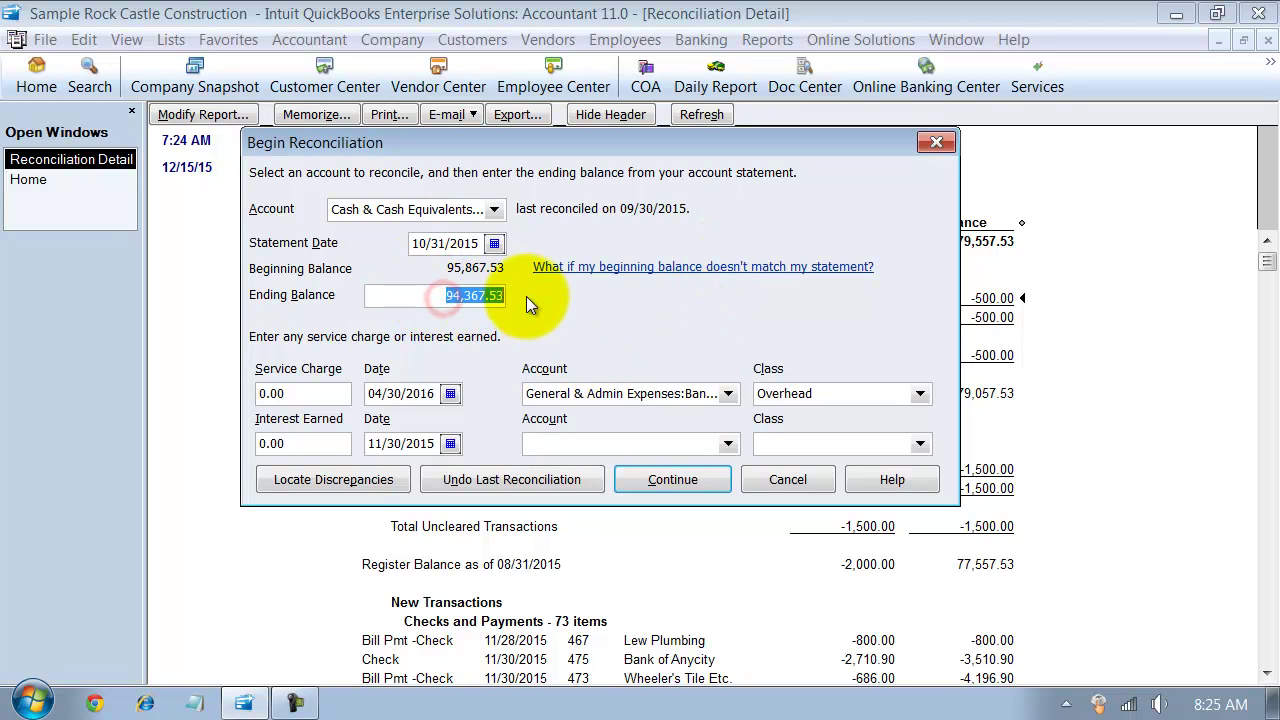
Step: Change the statement date to 08/31/2015 and continue to the Reconcile window
click(431, 243)
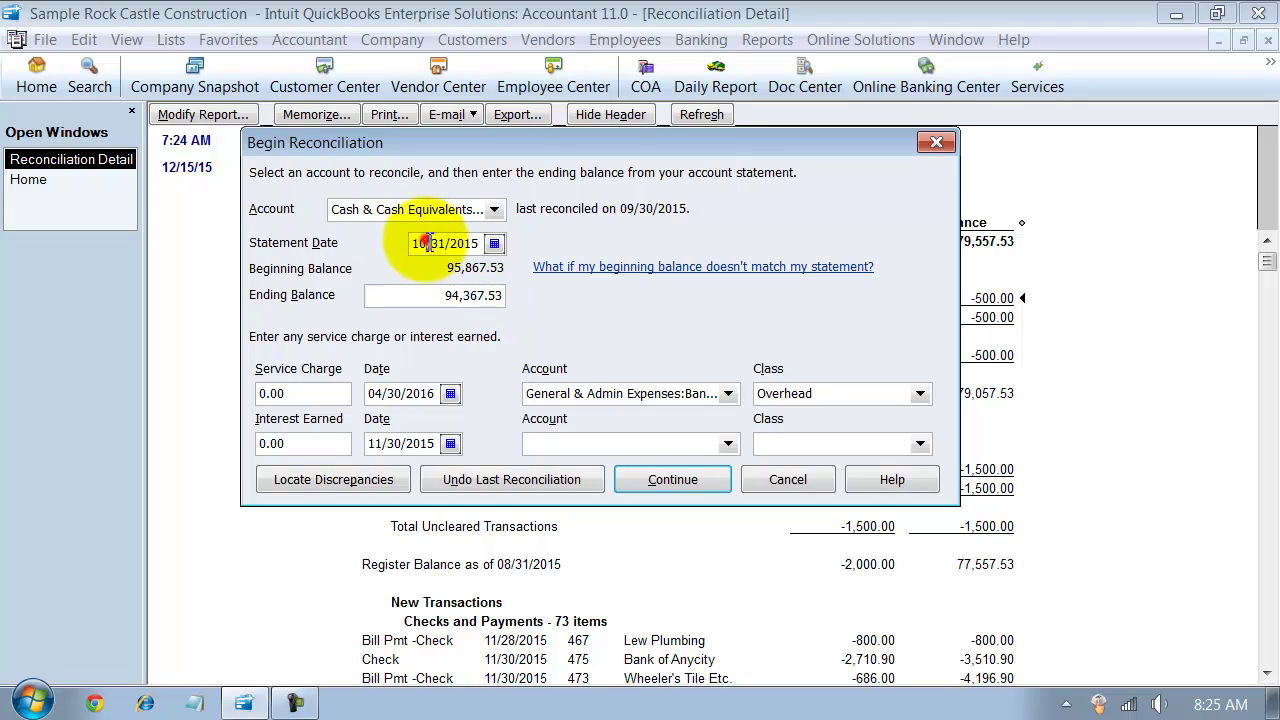
click(428, 244)
key(BackSpace)
key(BackSpace)
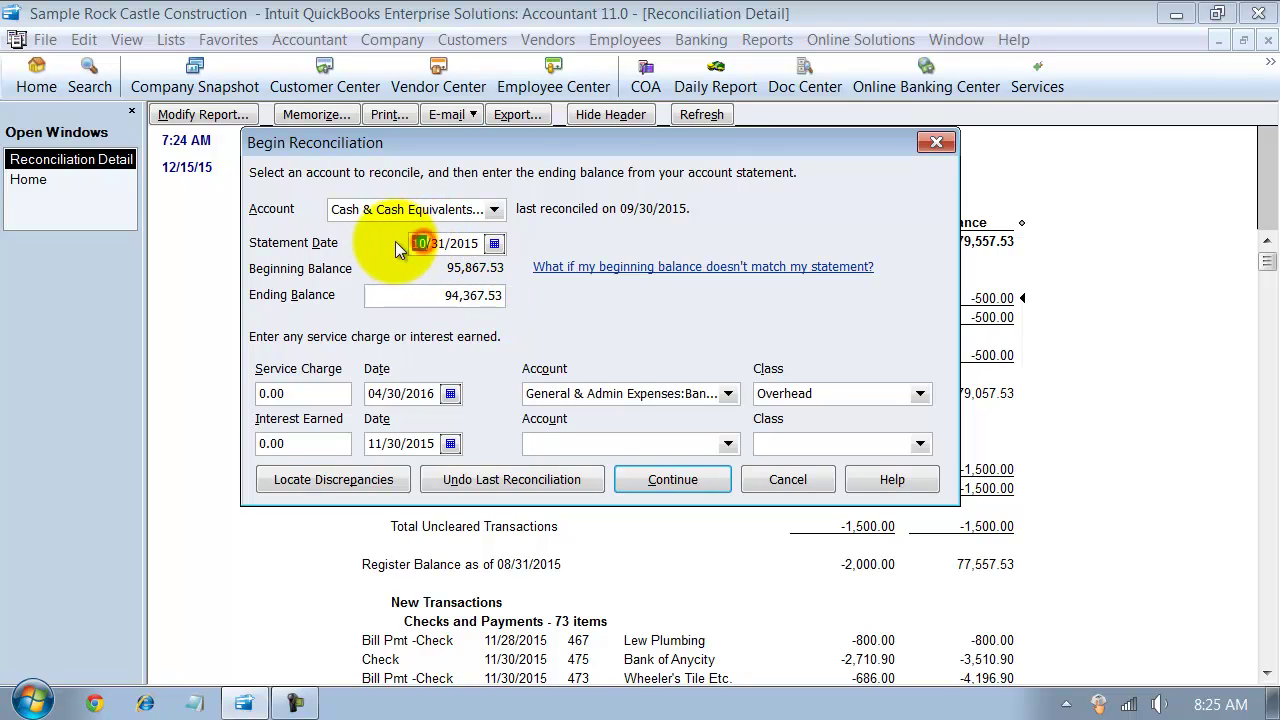
text(8)
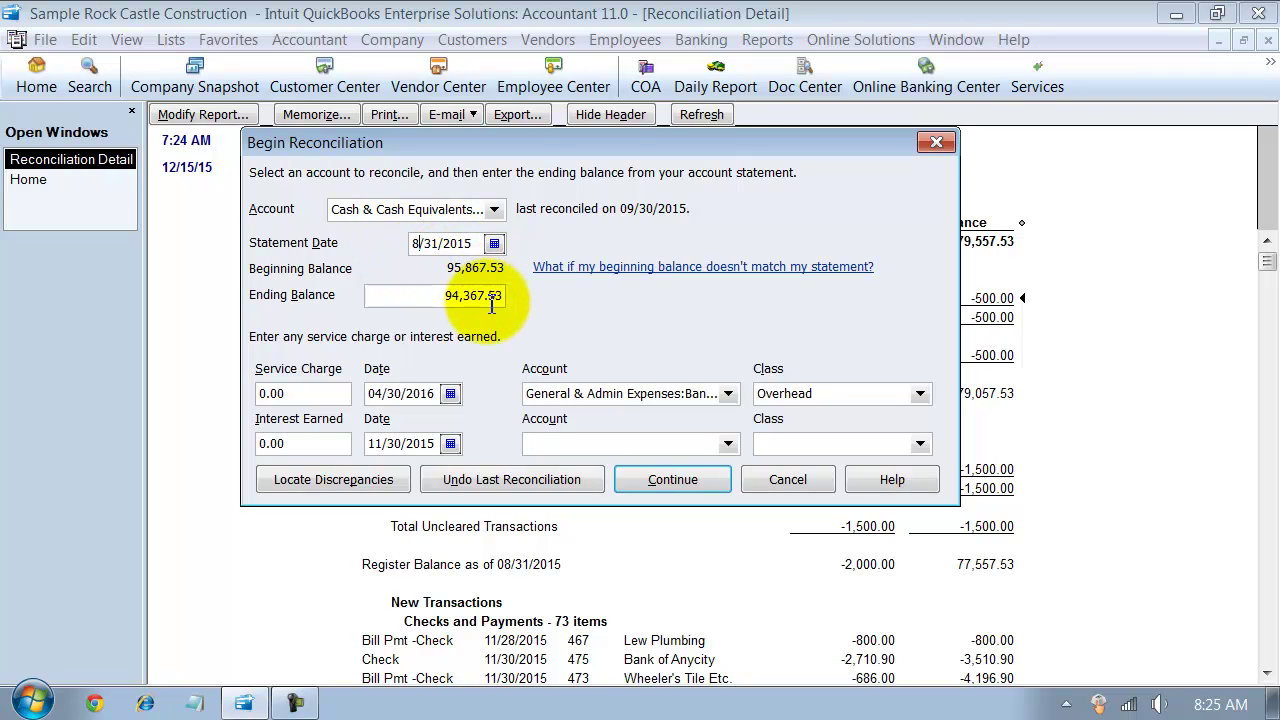
drag(502, 295, 489, 296)
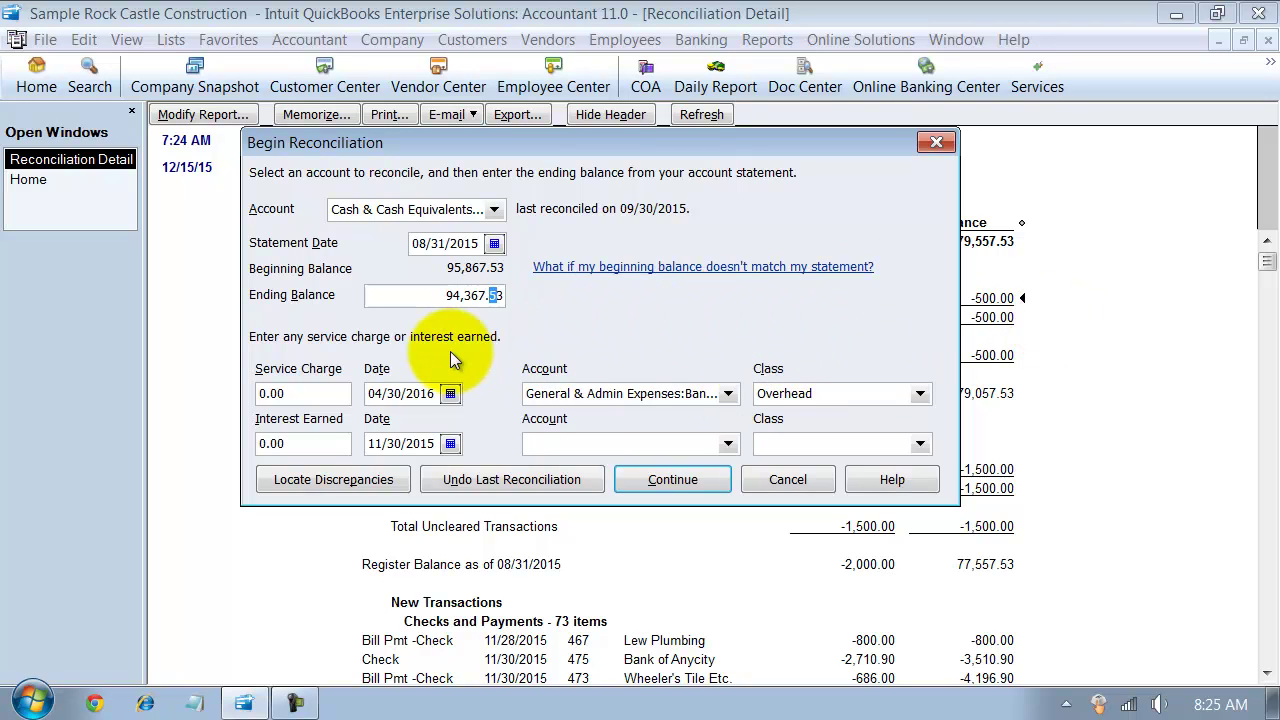
click(672, 479)
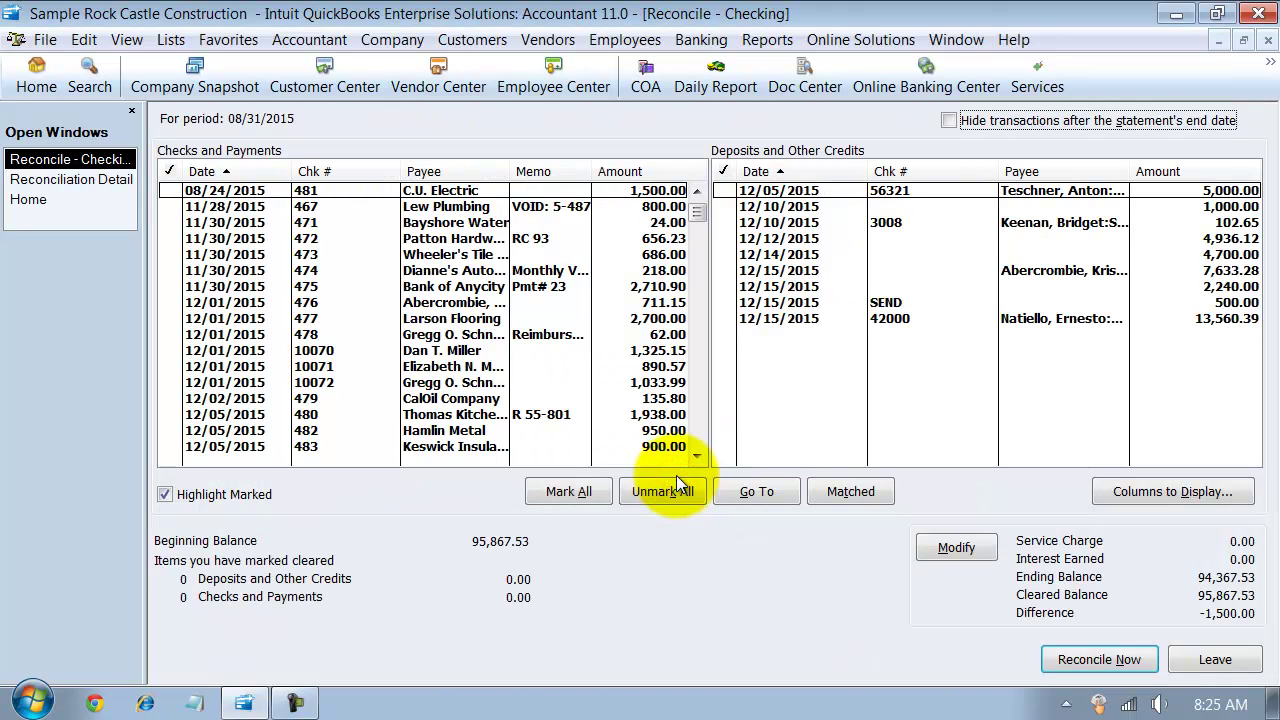
Step: Mark the 1,500.00 C.U. Electric check 481 cleared and reconcile with zero difference
click(652, 192)
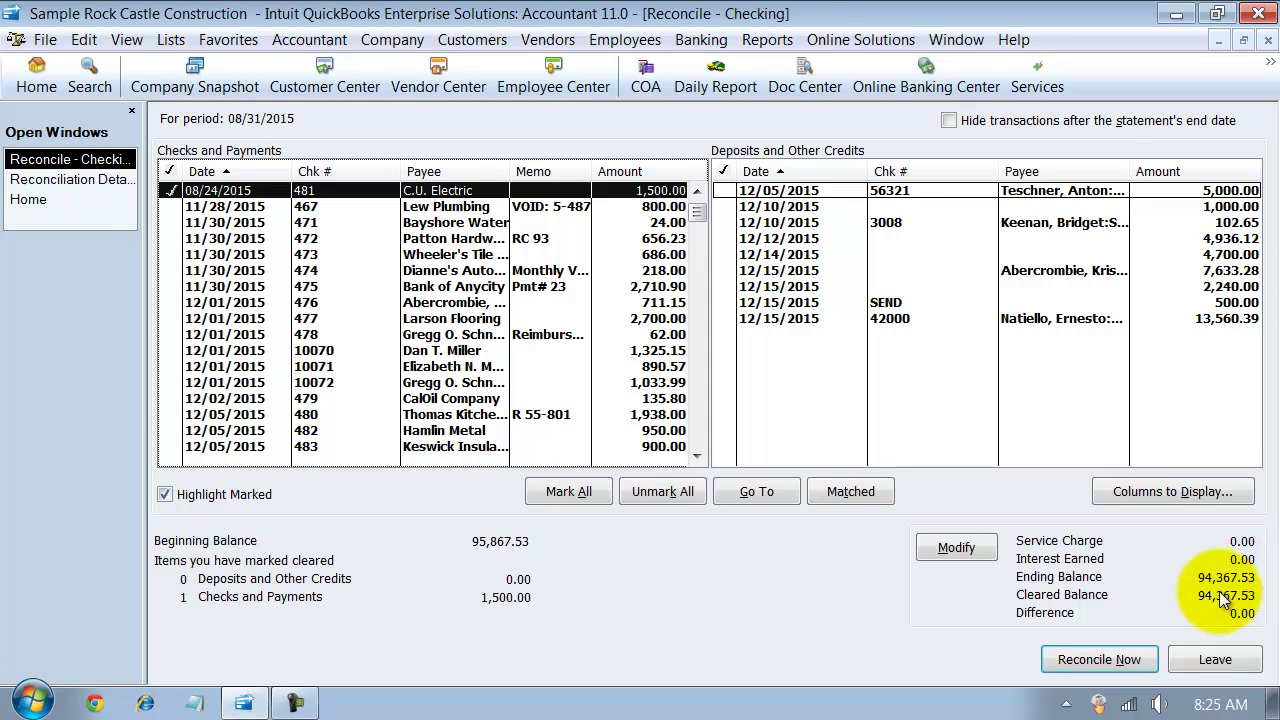
click(1143, 661)
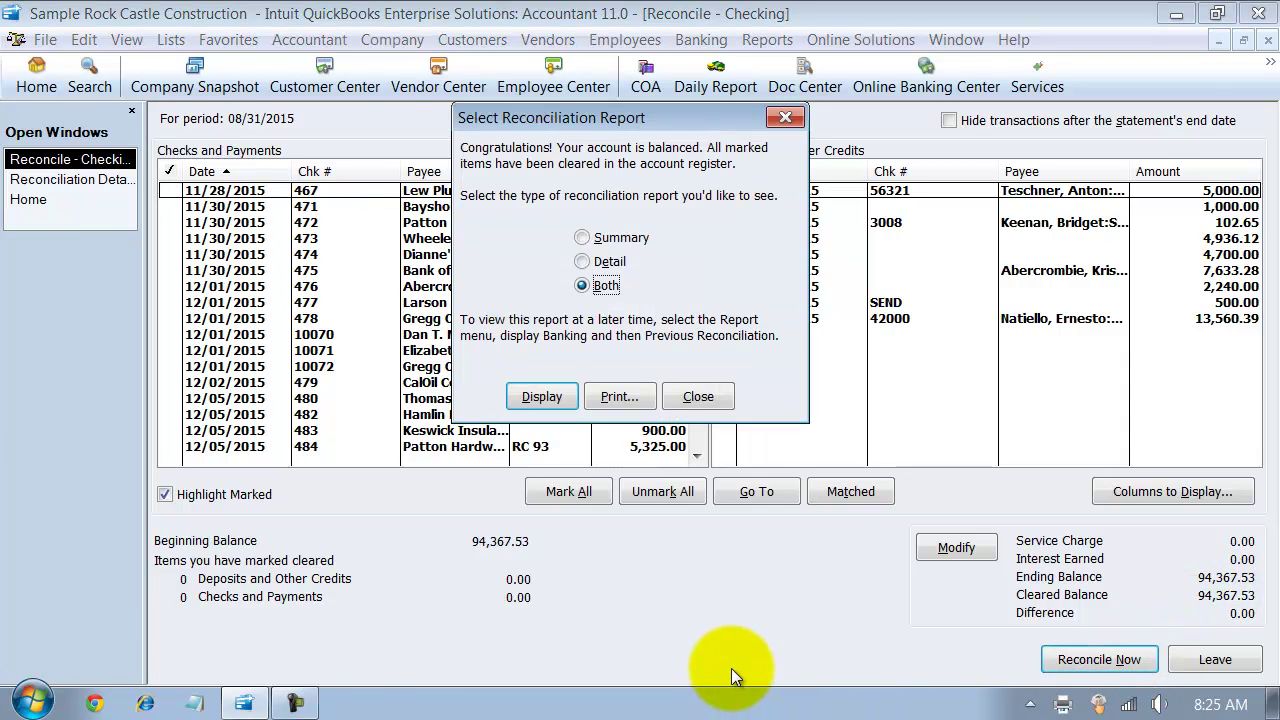
Step: Display the Both reconciliation report showing checks 481 and 470 cleared at 77,557.53
click(686, 396)
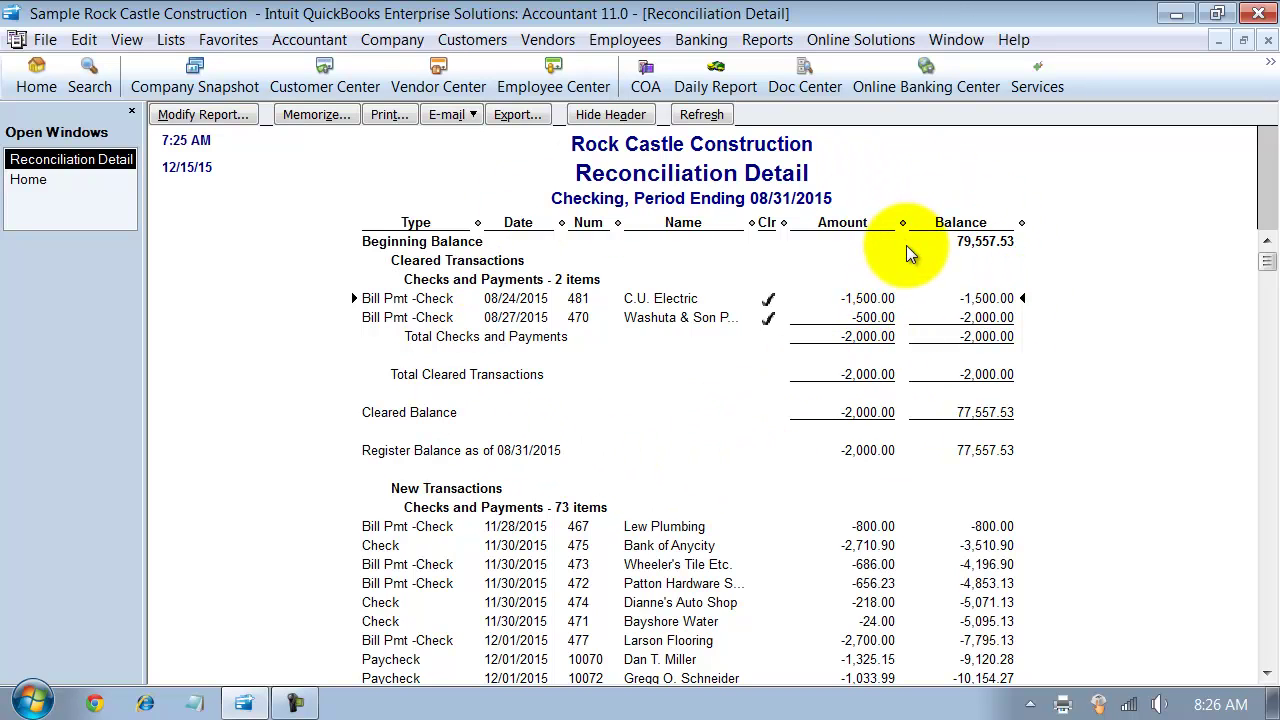
click(714, 42)
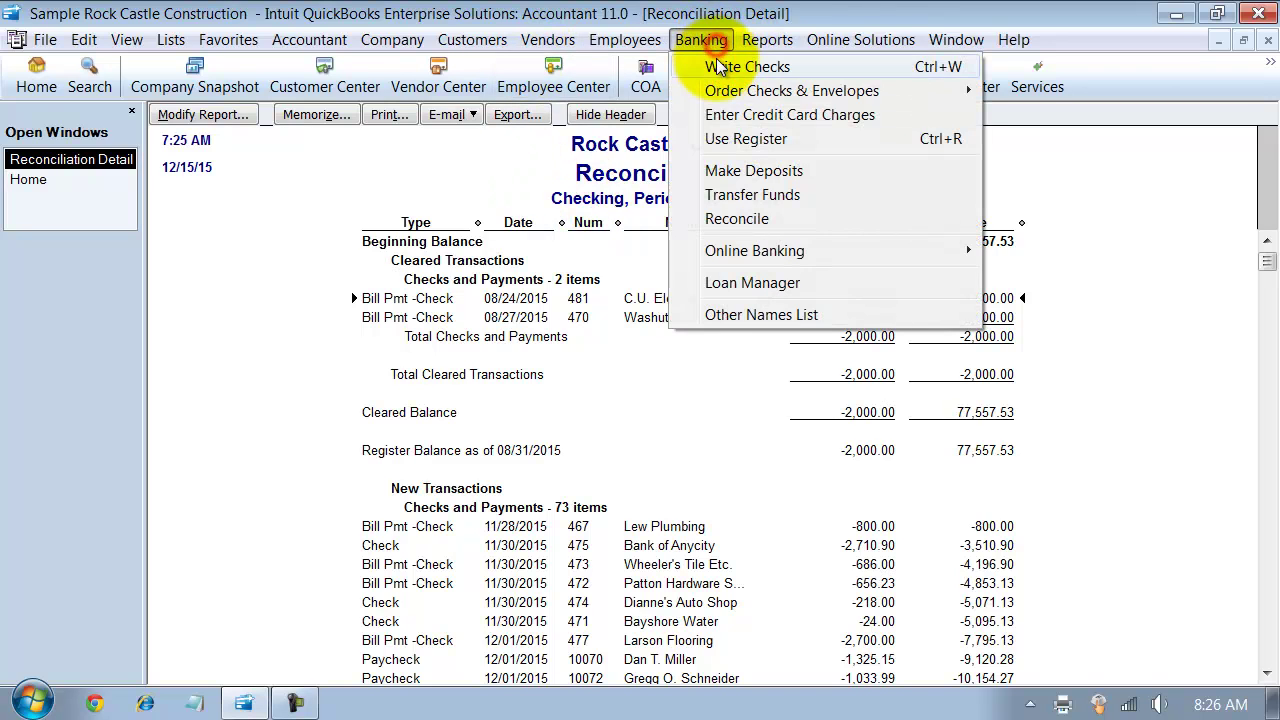
Step: Start a new Checking reconciliation and verify the beginning balance reads 94,367.53
click(733, 220)
click(494, 209)
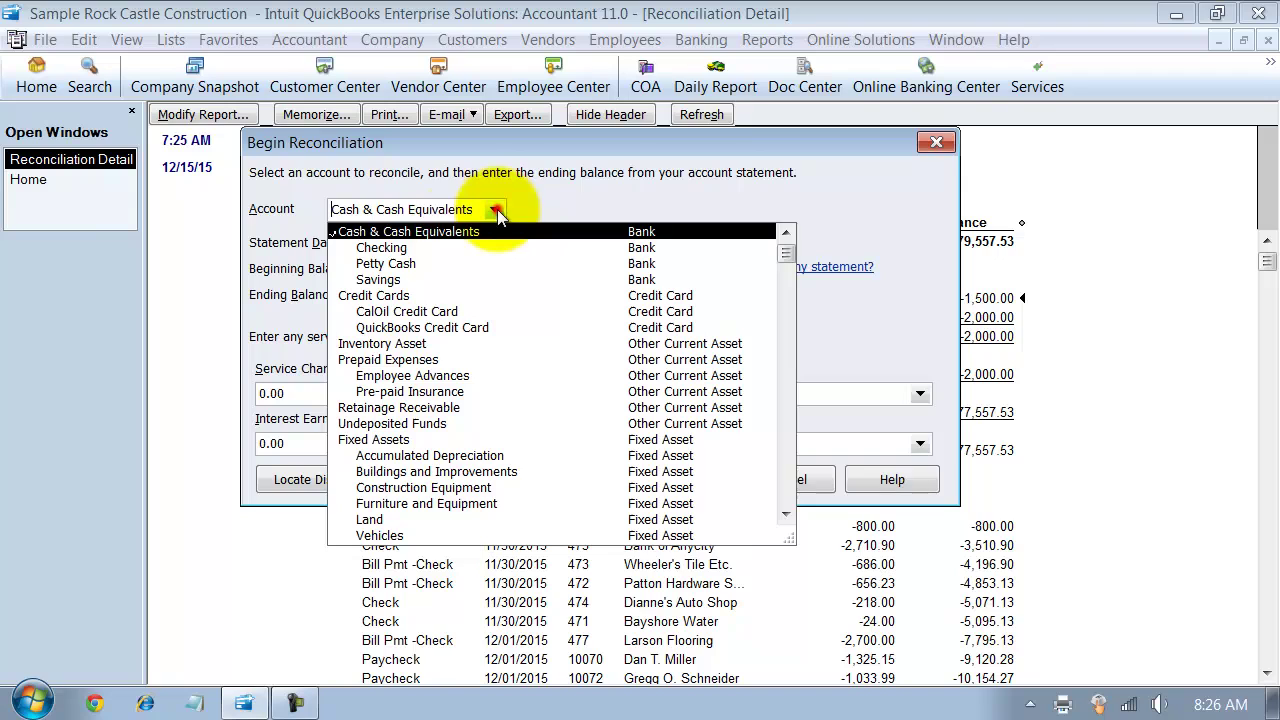
click(404, 249)
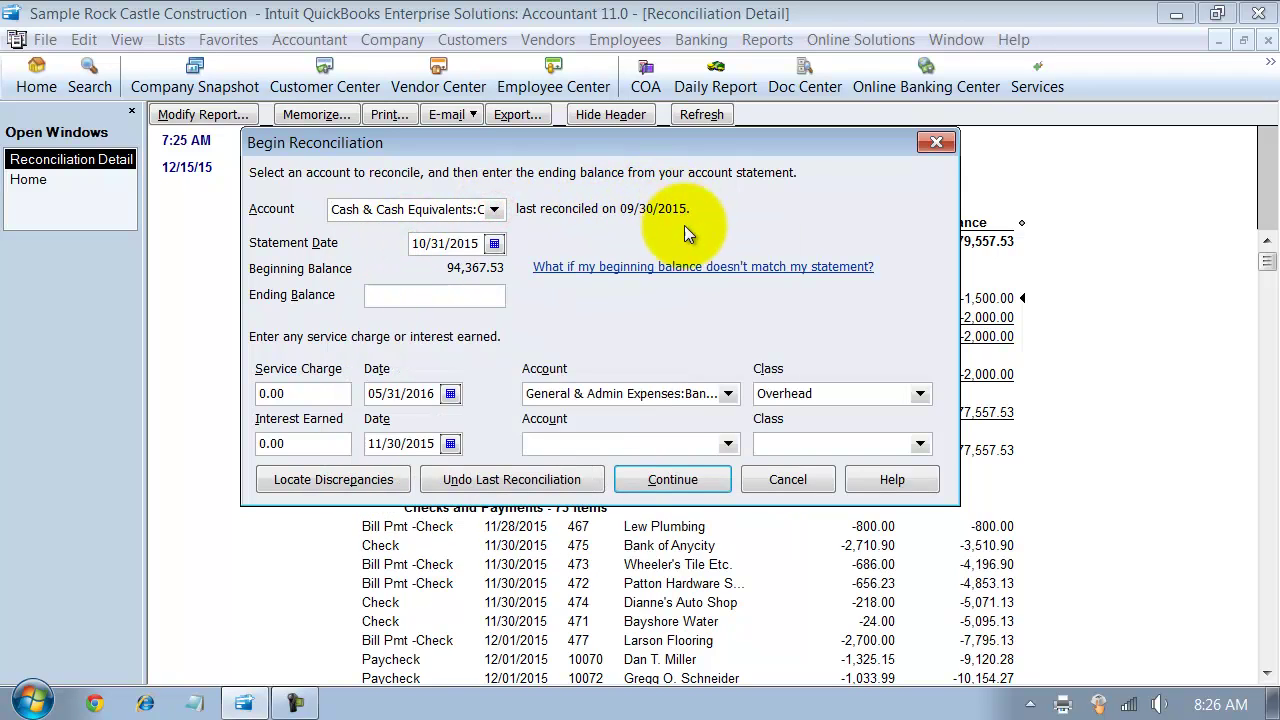
drag(414, 243, 490, 244)
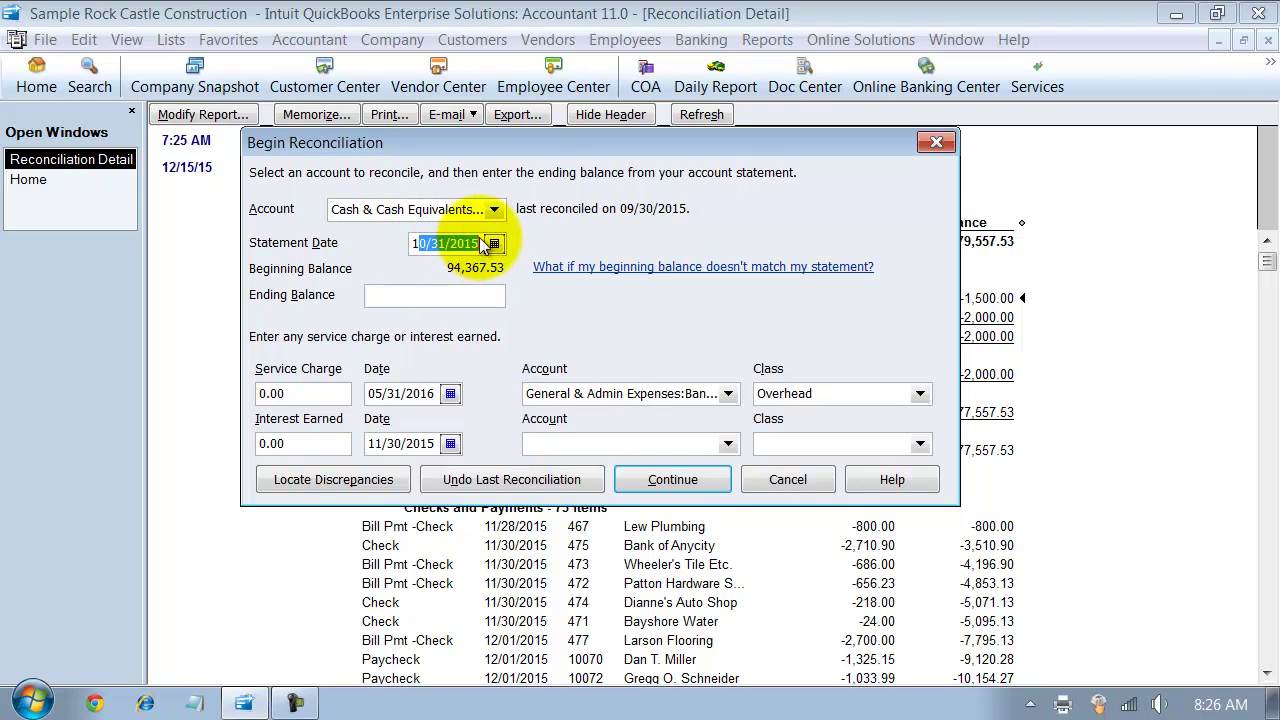